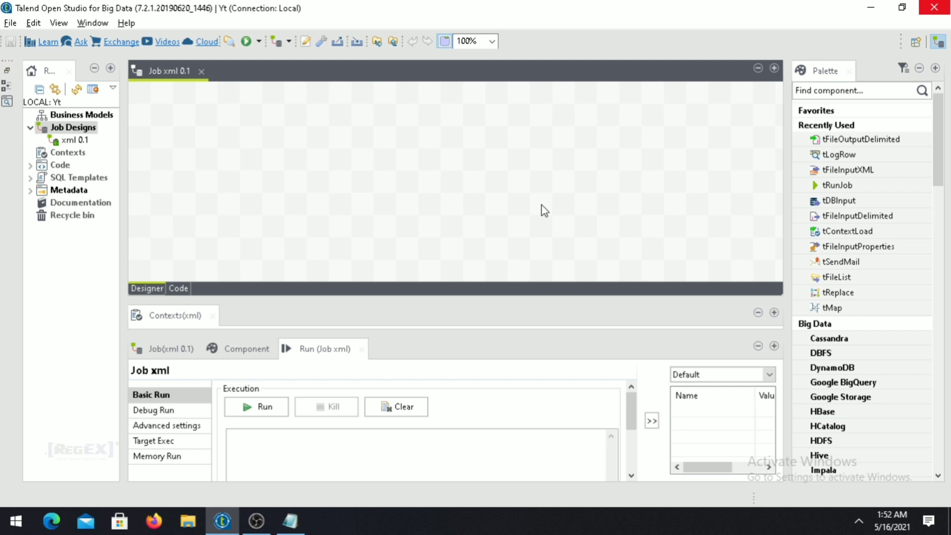
# - Check the REGexData XML source in Notepad, and create a new Talend job named xmltocsv
pyautogui.hotkey('alt', 'Tab')
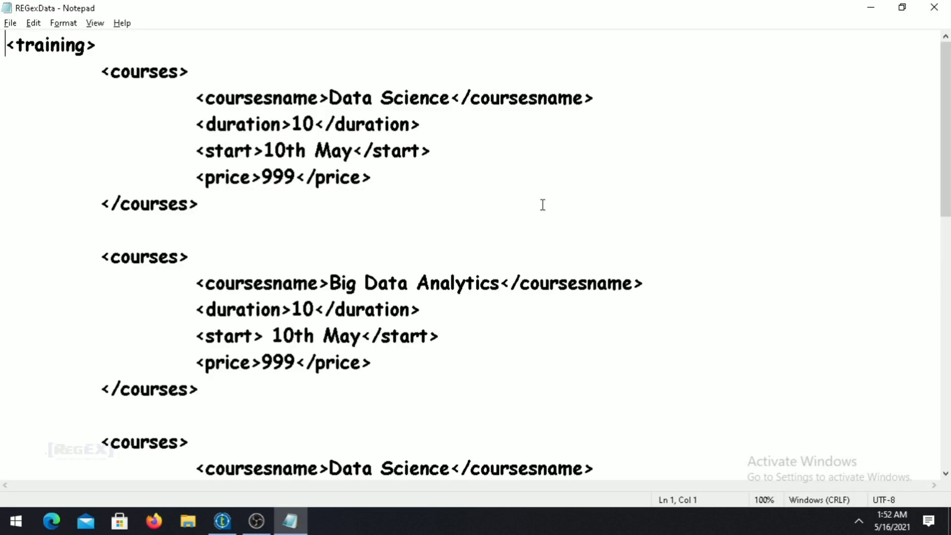
pyautogui.hotkey('alt', 'Tab')
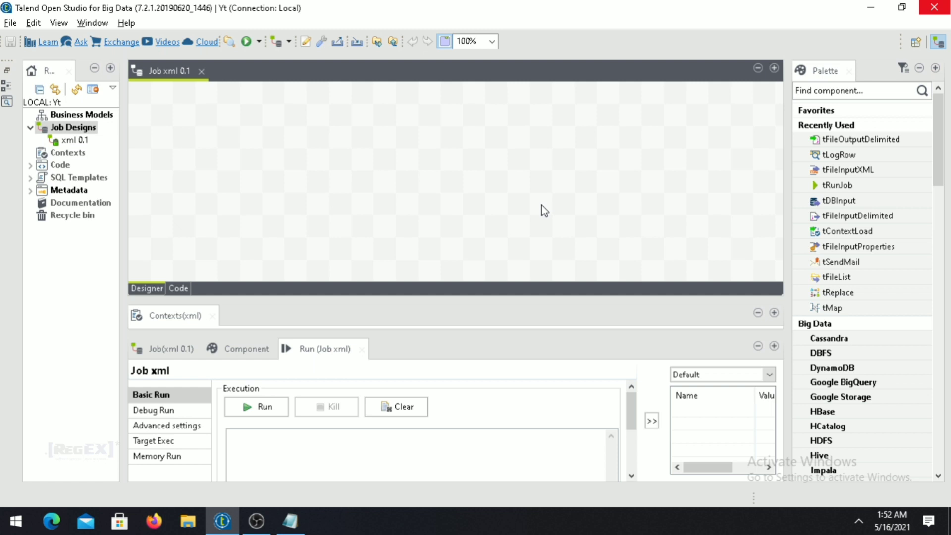
pyautogui.rightClick(71, 127)
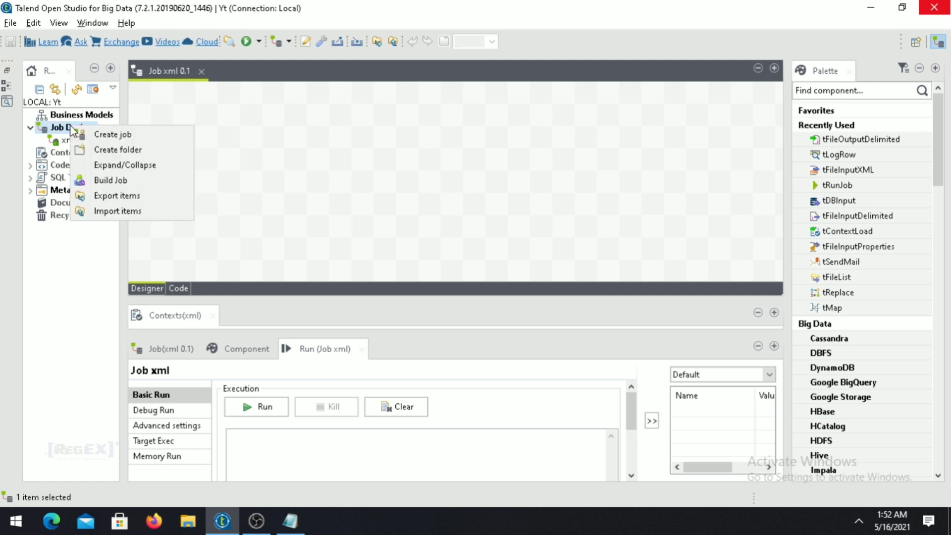
pyautogui.click(43, 127)
pyautogui.rightClick(73, 128)
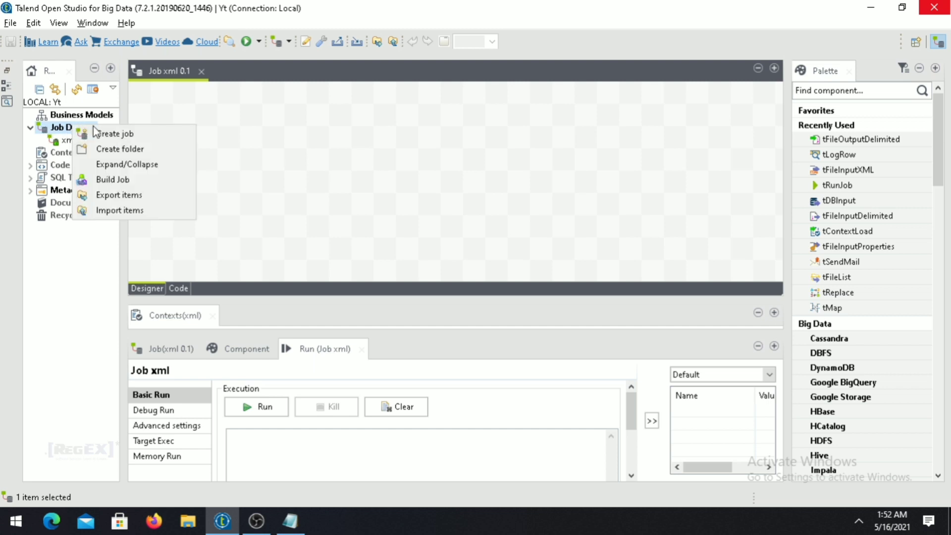
pyautogui.click(126, 136)
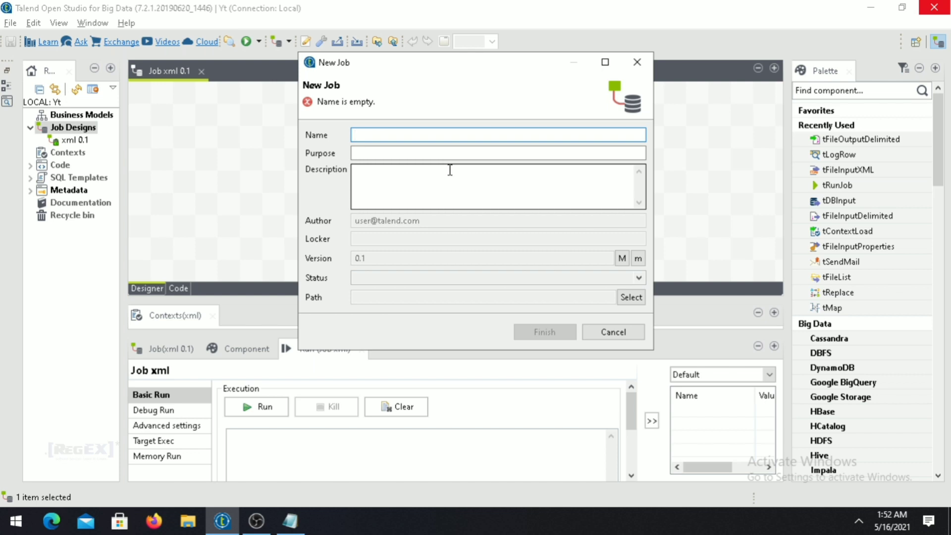
pyautogui.write('xmltocsv')
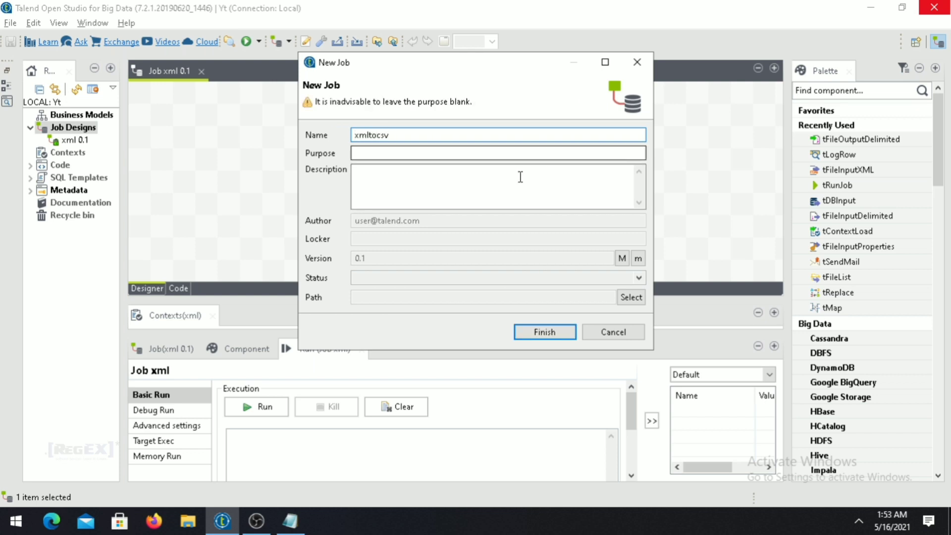
pyautogui.click(554, 332)
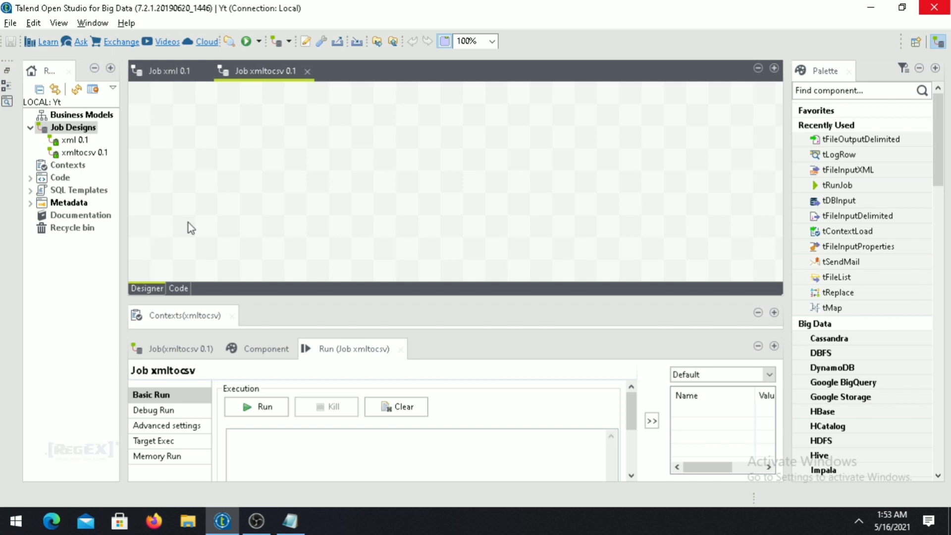
# - Start a new XML file metadata entry named regex, using the Input XML model
pyautogui.click(31, 205)
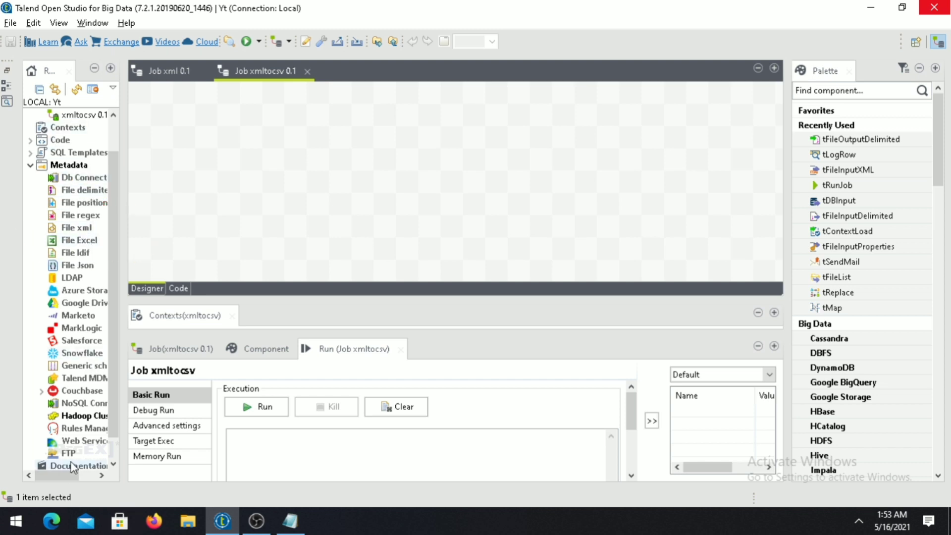
pyautogui.rightClick(78, 229)
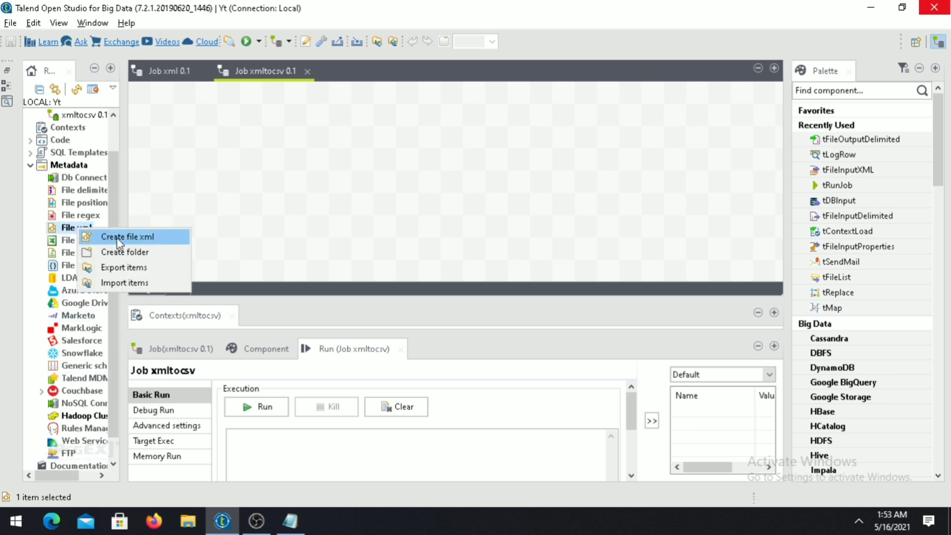
pyautogui.click(119, 237)
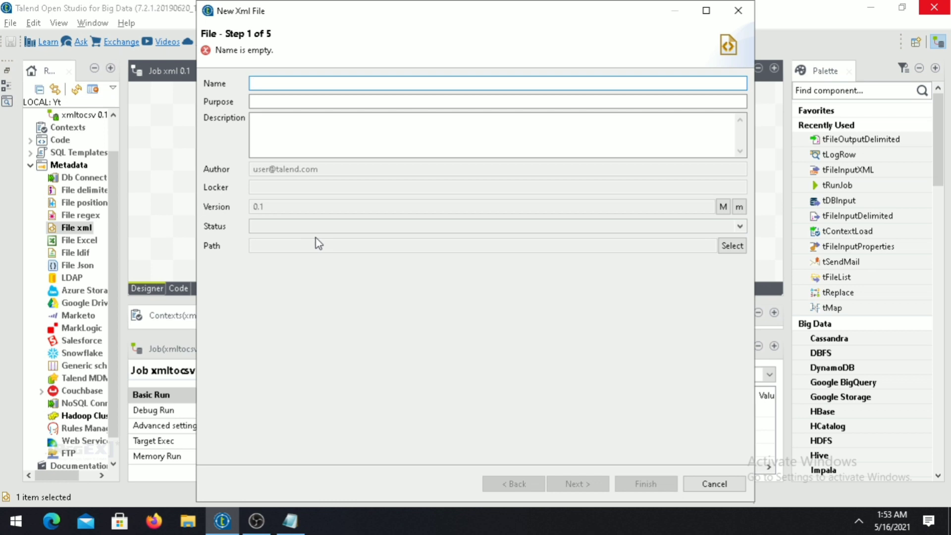
pyautogui.write('re')
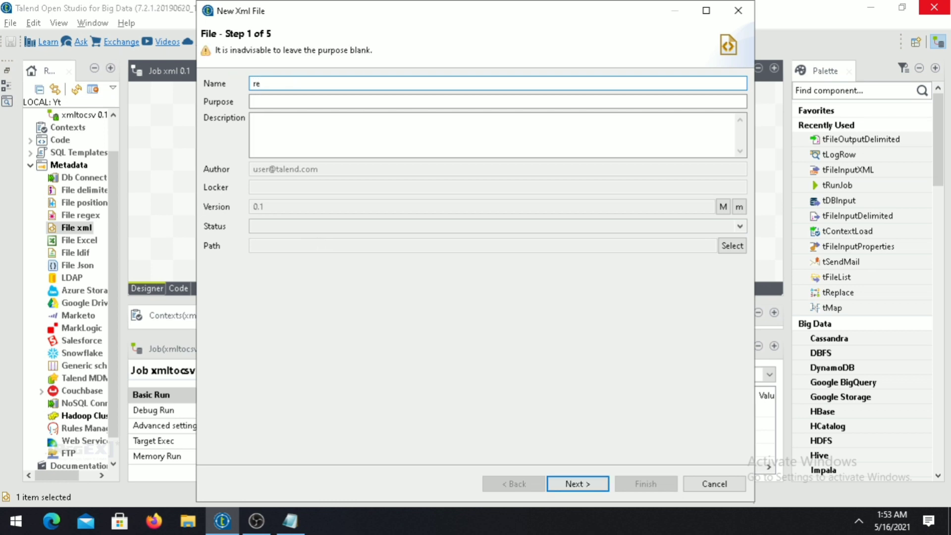
pyautogui.write('gex')
pyautogui.click(587, 488)
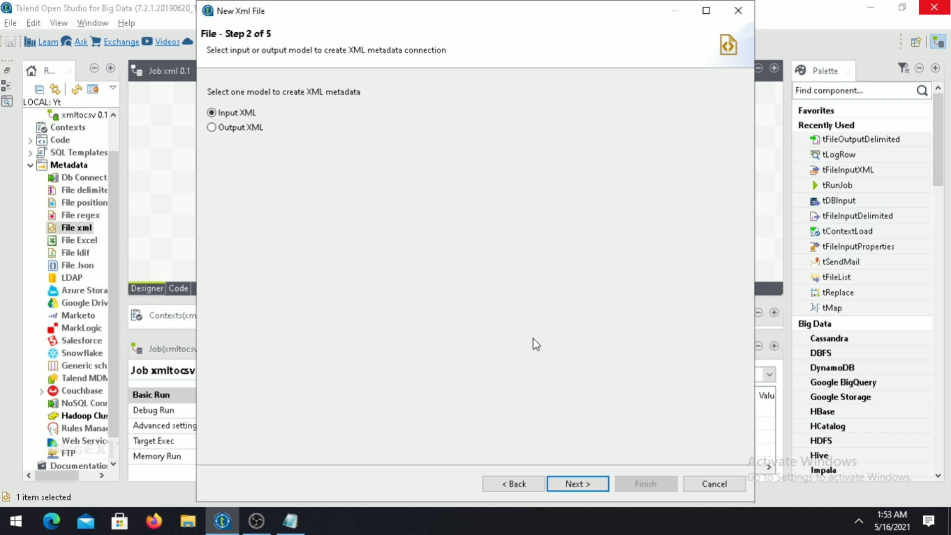
pyautogui.click(588, 485)
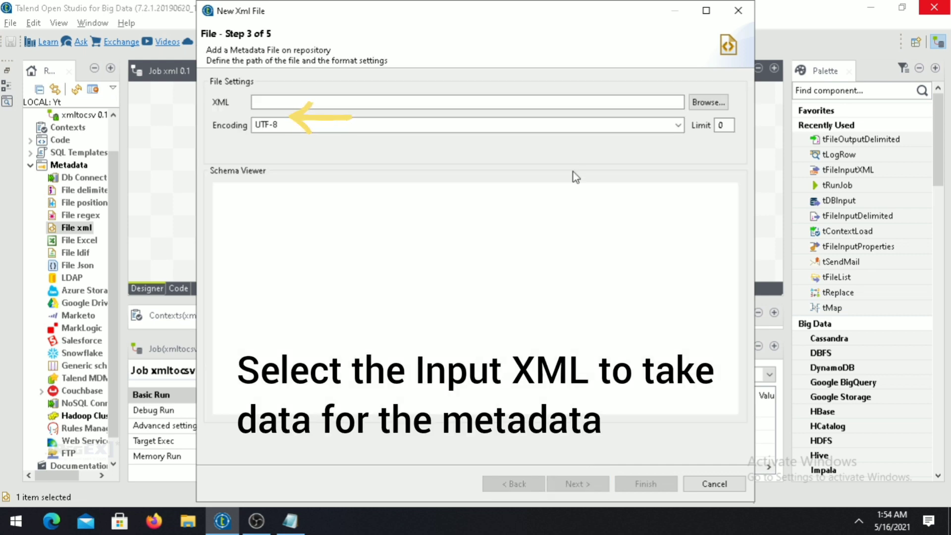
# - Load REGexData.xml from the Desktop as the metadata's XML file and proceed to the parse settings
pyautogui.click(717, 106)
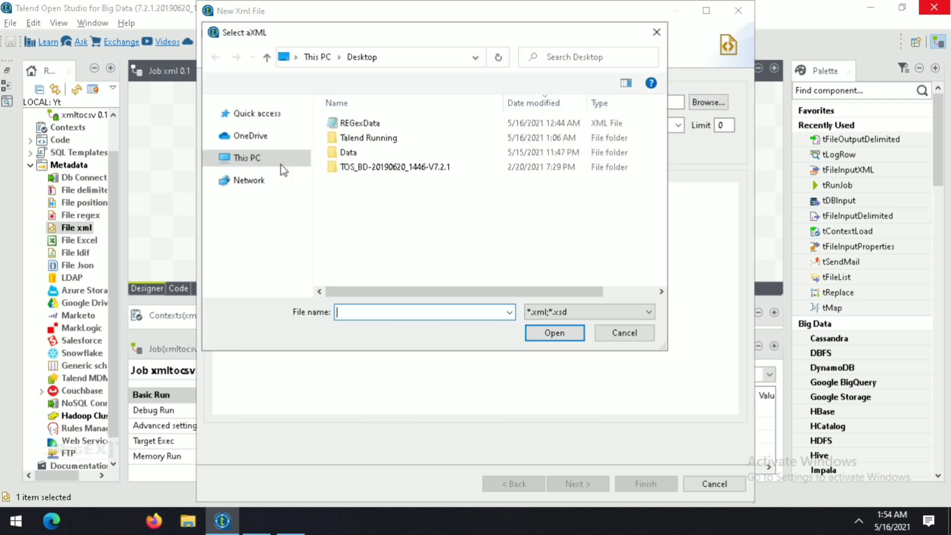
pyautogui.click(342, 123)
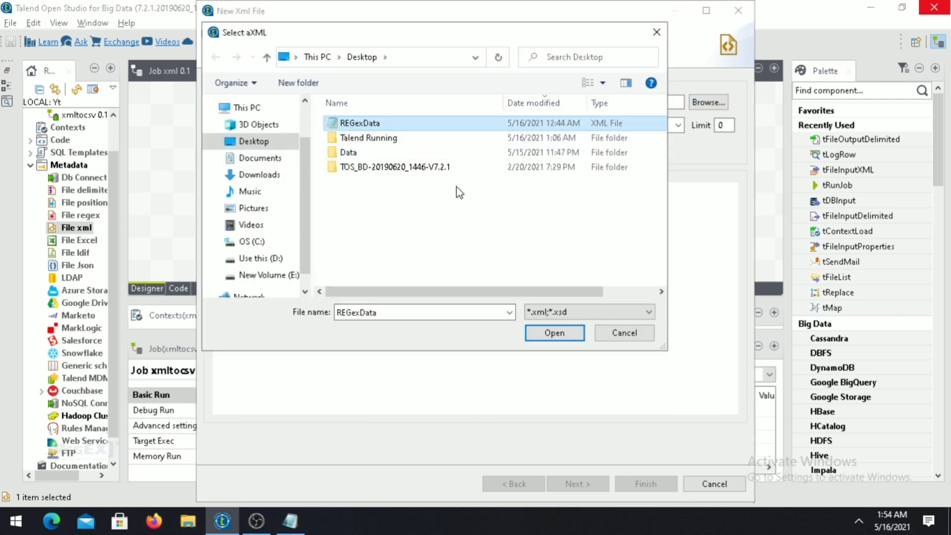
pyautogui.click(556, 334)
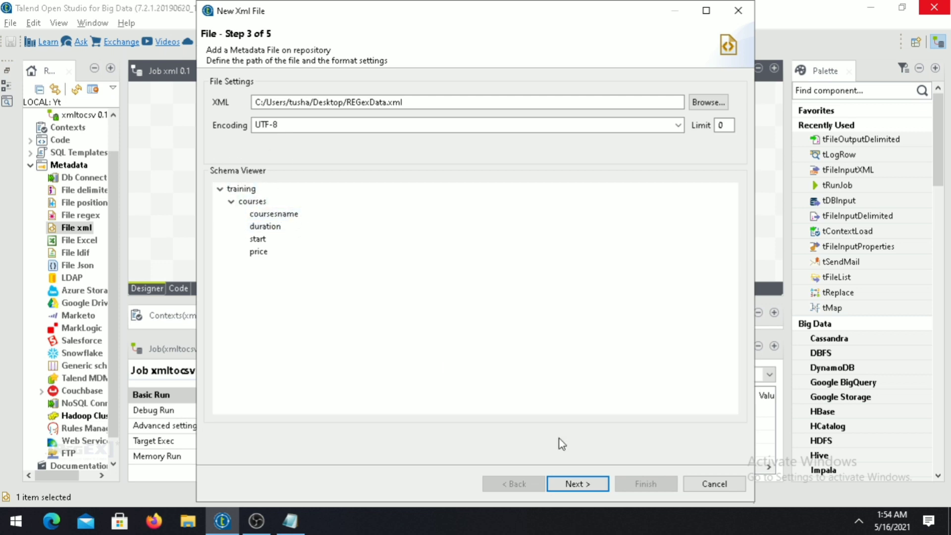
pyautogui.click(575, 484)
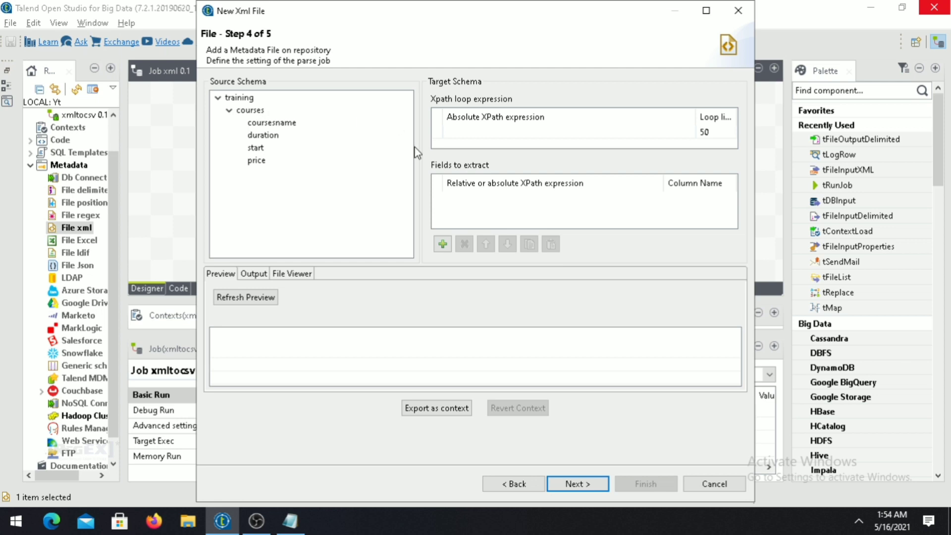
# - Check the repeating element in the Notepad XML source, and set the metadata's XPath loop expression to /training/courses
pyautogui.click(290, 520)
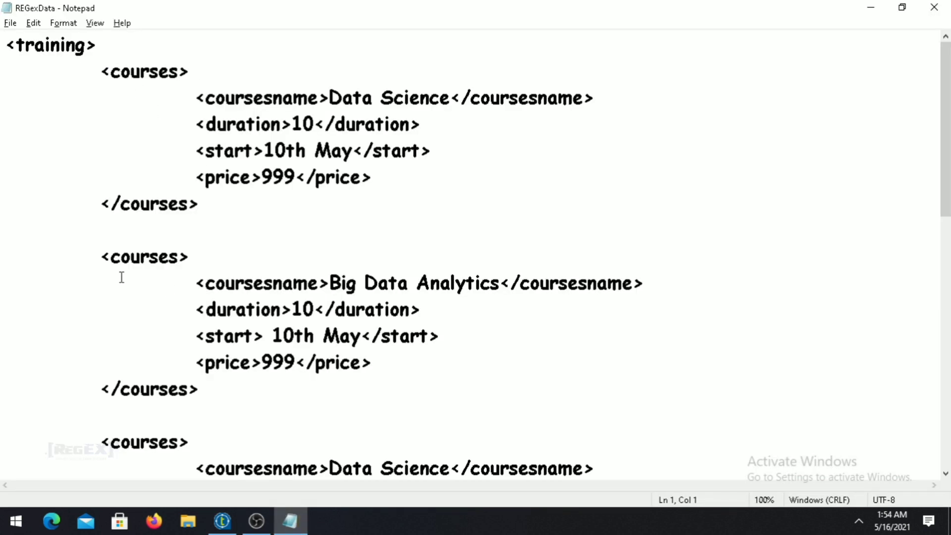
pyautogui.click(223, 521)
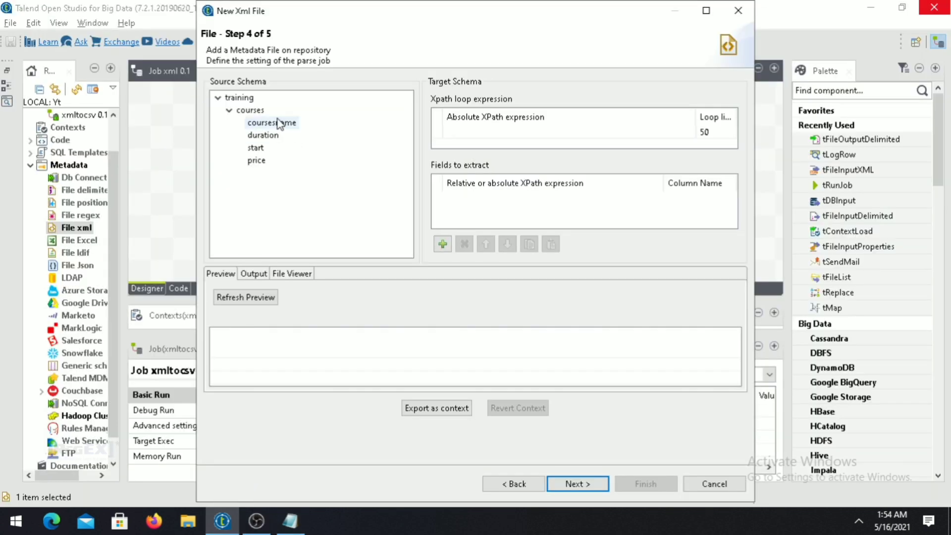
pyautogui.moveTo(250, 110); pyautogui.dragTo(466, 133)
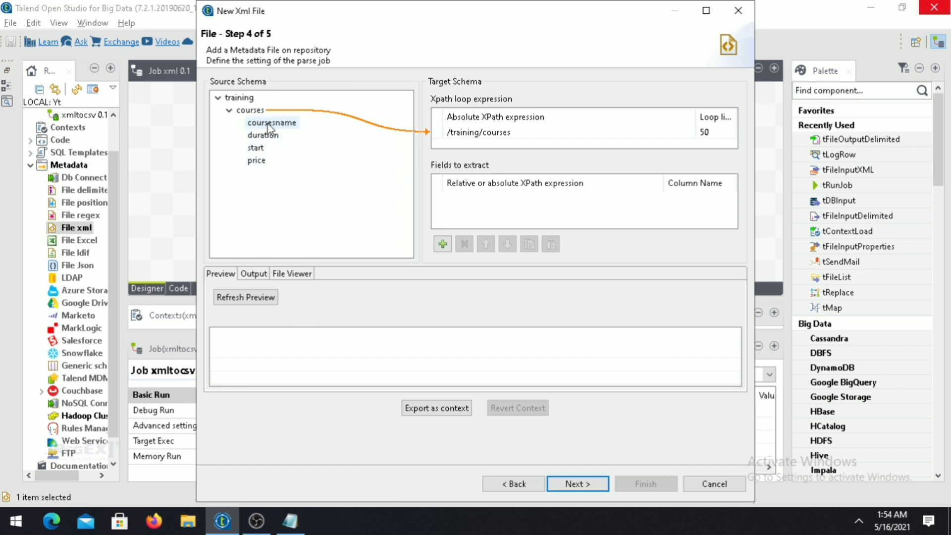
# - Map coursesname, duration, start and price as the fields to extract, and proceed to the schema definition
pyautogui.moveTo(269, 126); pyautogui.dragTo(460, 196)
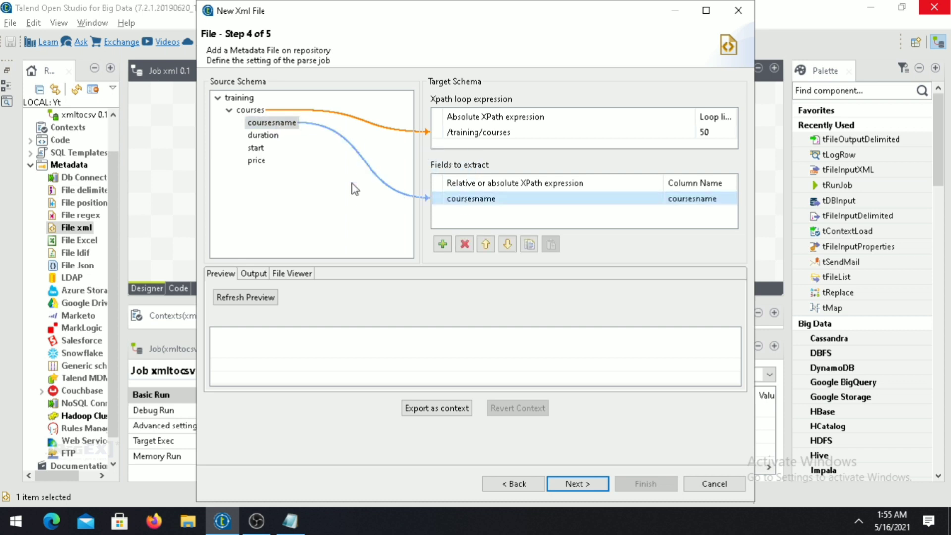
pyautogui.keyDown('shift'); pyautogui.click(265, 139); pyautogui.keyUp('shift')
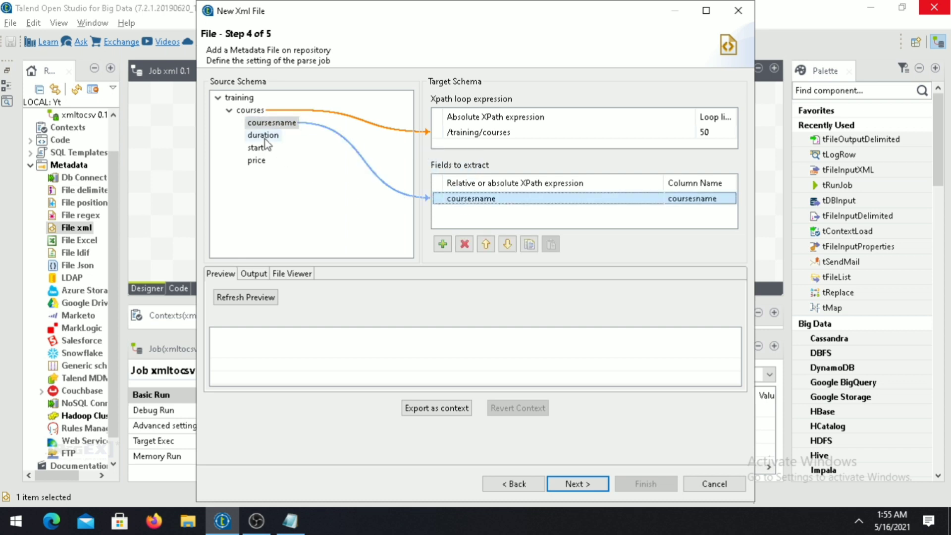
pyautogui.keyDown('shift'); pyautogui.click(265, 146); pyautogui.keyUp('shift')
pyautogui.keyDown('shift'); pyautogui.click(258, 160); pyautogui.keyUp('shift')
pyautogui.moveTo(259, 160); pyautogui.dragTo(491, 210)
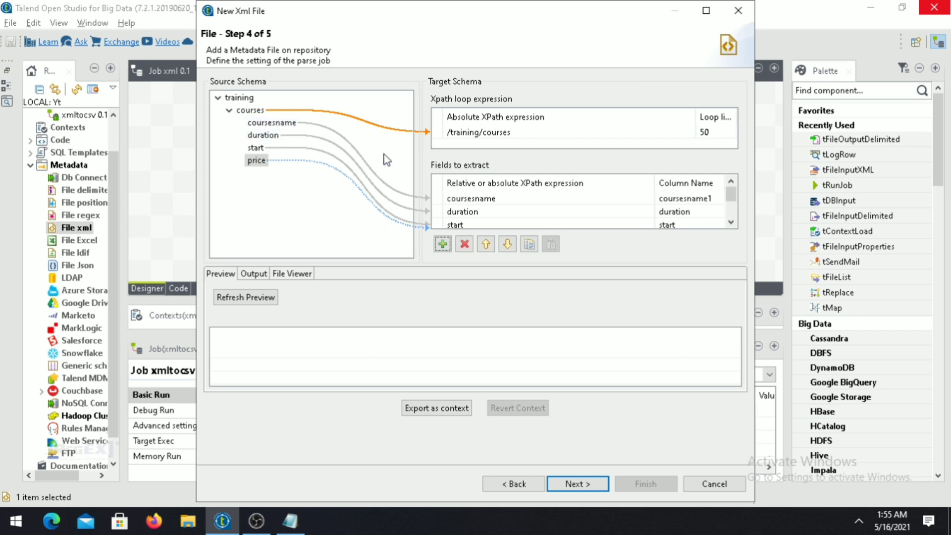
pyautogui.click(596, 486)
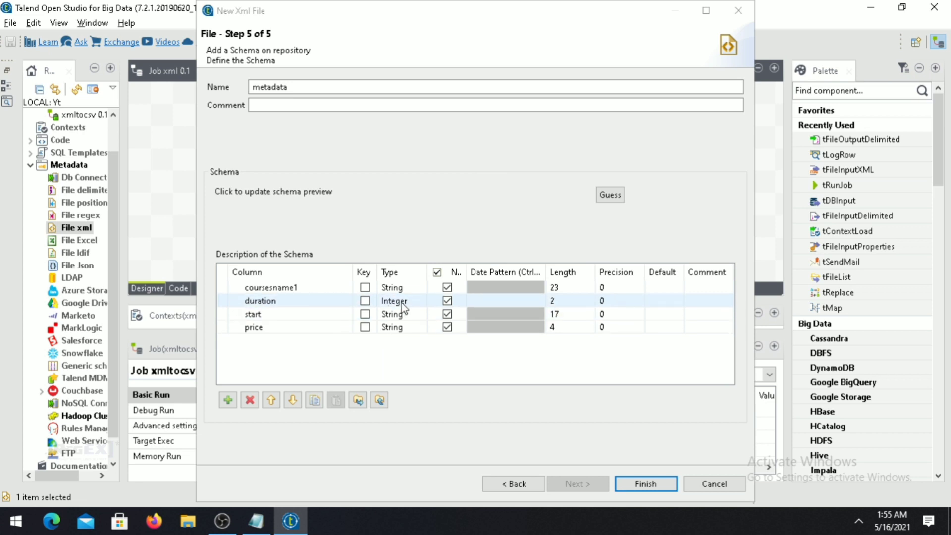
# - Set the schema types of start and duration to String, choose price's type, and finish the XML metadata
pyautogui.click(411, 315)
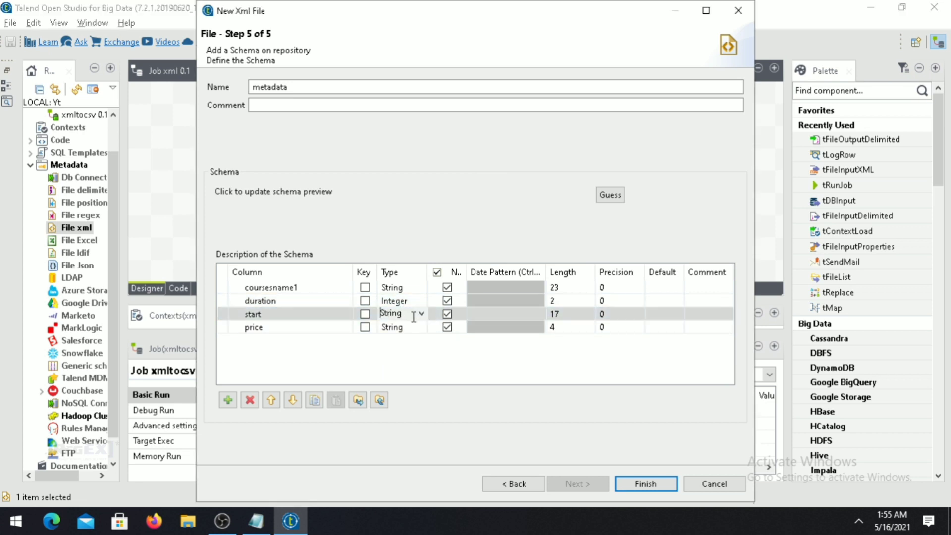
pyautogui.click(422, 314)
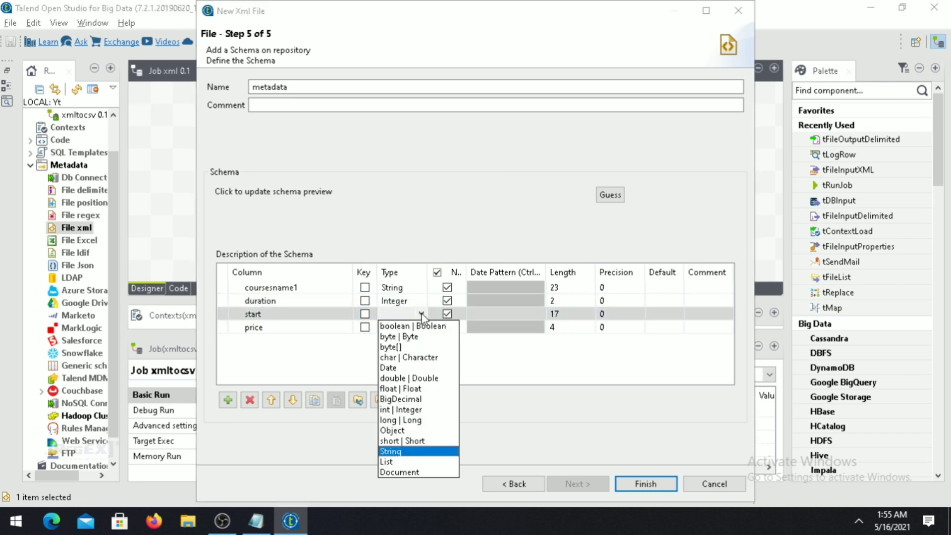
pyautogui.click(391, 451)
pyautogui.click(404, 301)
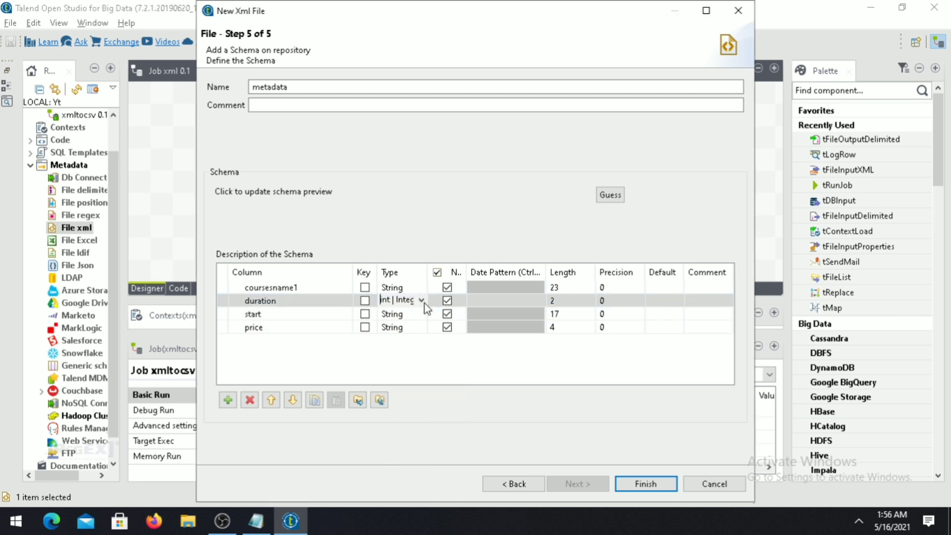
pyautogui.click(421, 300)
pyautogui.click(401, 439)
pyautogui.click(403, 328)
pyautogui.click(421, 327)
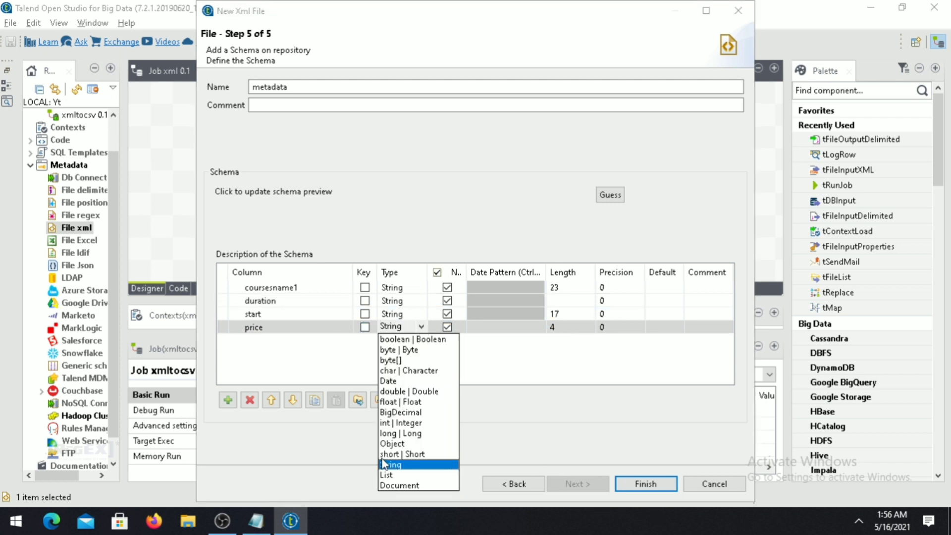
pyautogui.click(400, 422)
pyautogui.click(648, 486)
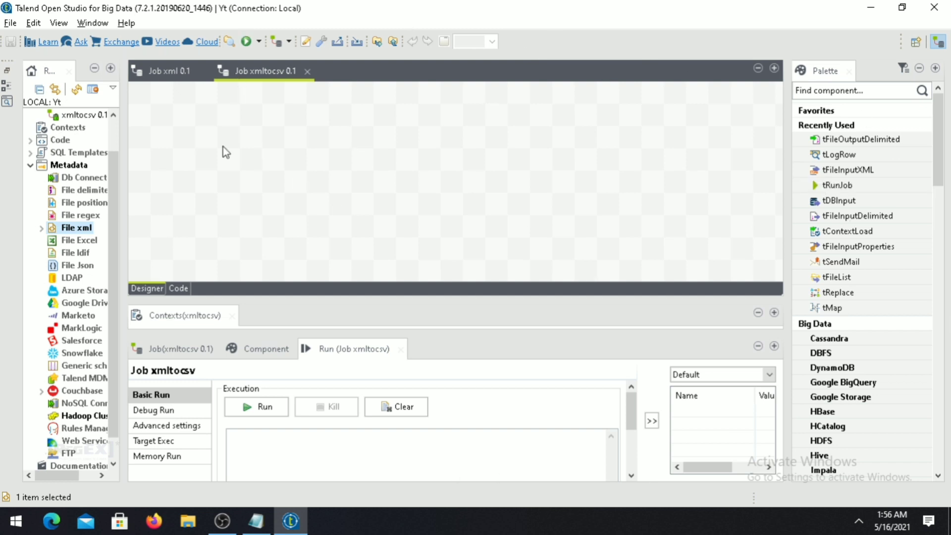
# - Place the regex XML metadata in the xmltocsv job as a tFileInputXML component
pyautogui.click(40, 228)
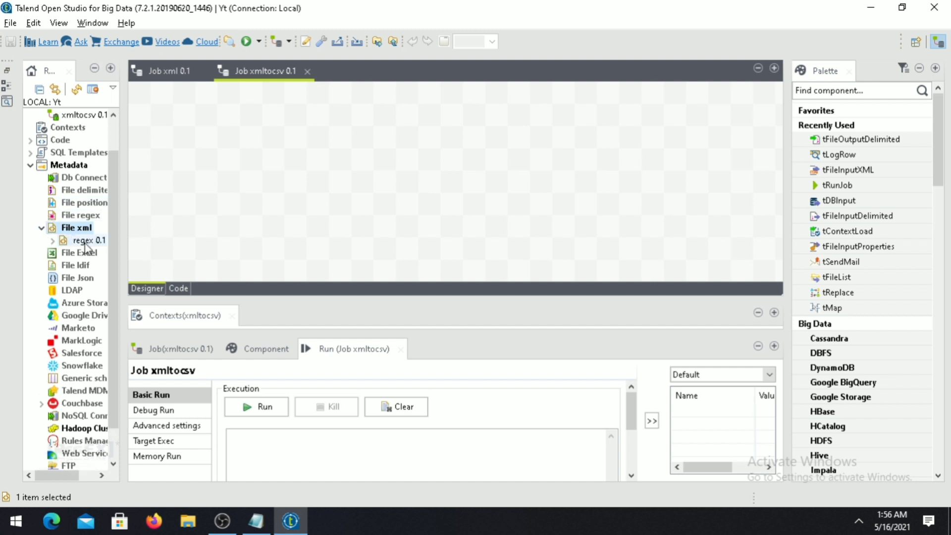
pyautogui.click(84, 241)
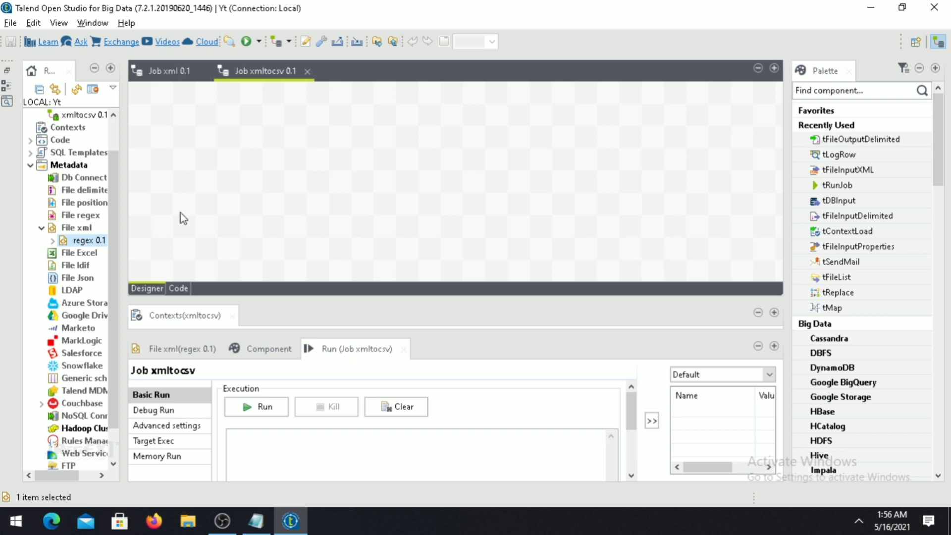
pyautogui.moveTo(180, 213); pyautogui.dragTo(245, 167)
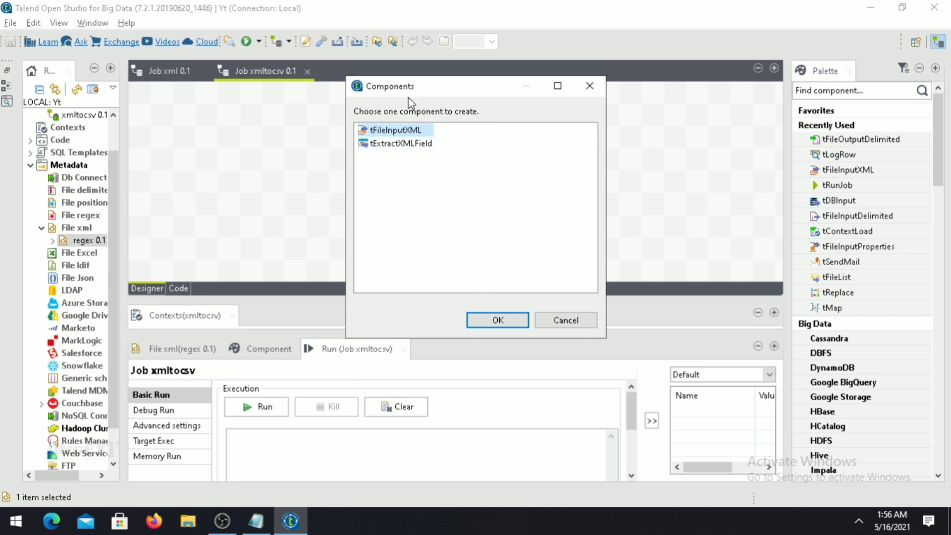
pyautogui.click(498, 321)
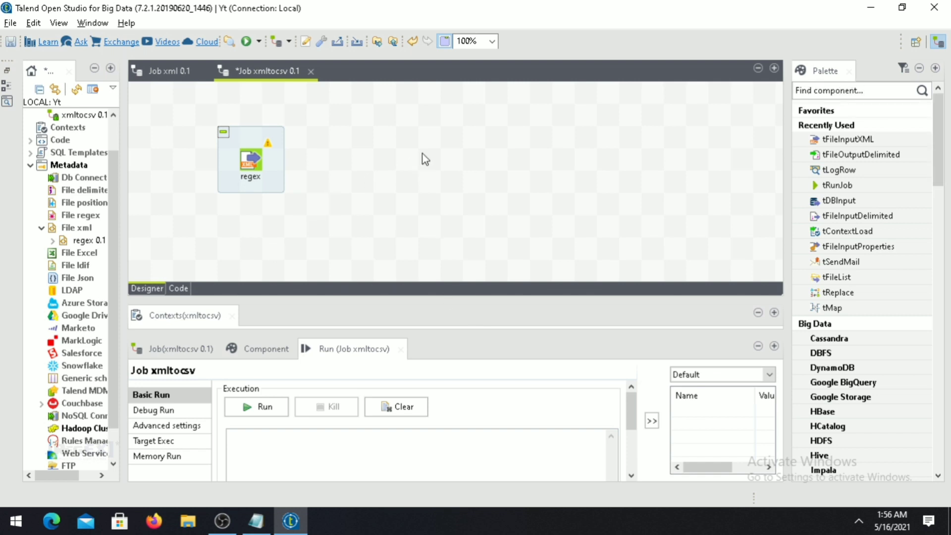
# - Add a tFileOutputDelimited component to the xmltocsv job beside the regex component
pyautogui.write('tfil')
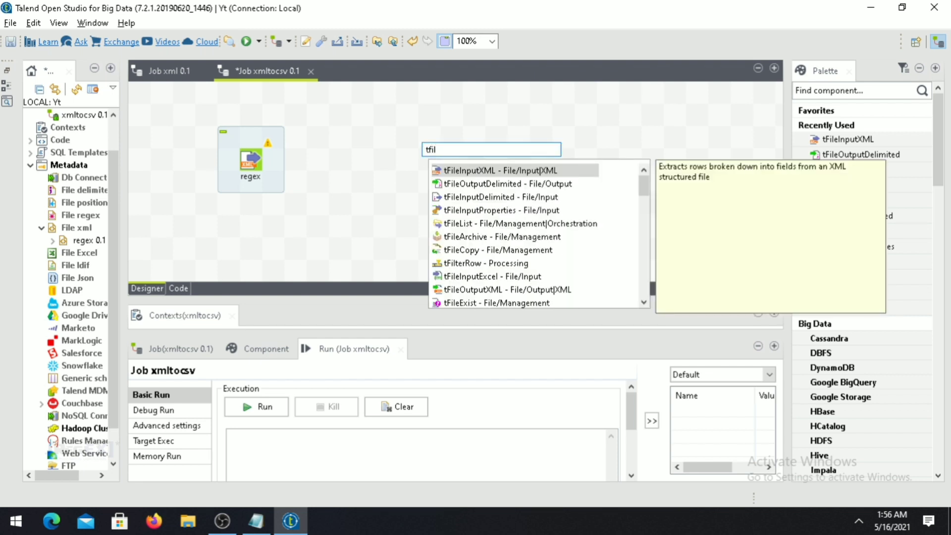
pyautogui.click(490, 187)
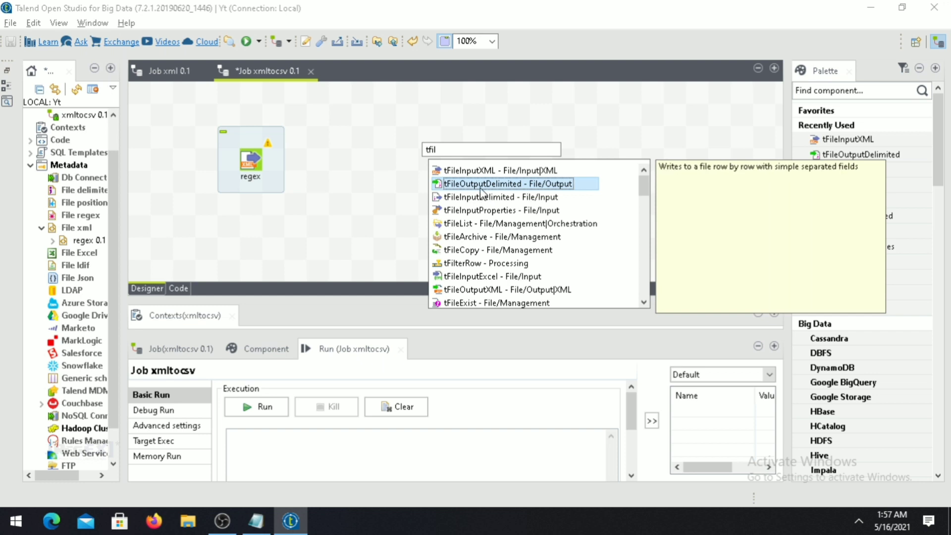
pyautogui.doubleClick(479, 184)
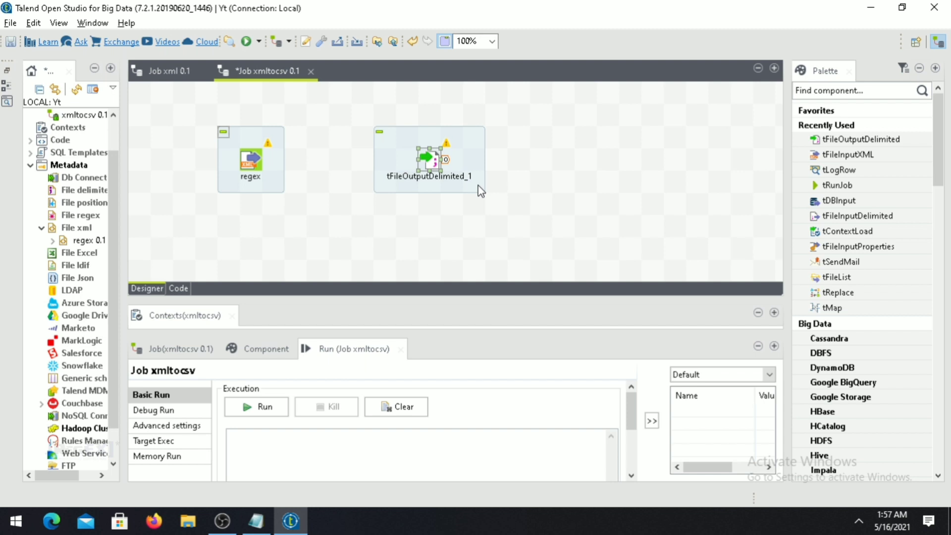
# - Connect the regex input component to tFileOutputDelimited_1 with a Main row
pyautogui.click(267, 167)
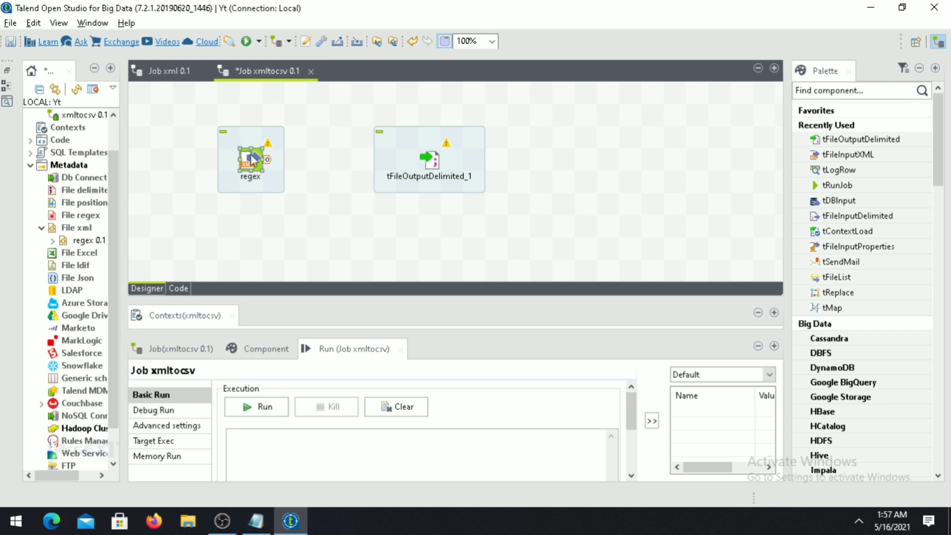
pyautogui.rightClick(253, 160)
pyautogui.moveTo(278, 161)
pyautogui.click(482, 162)
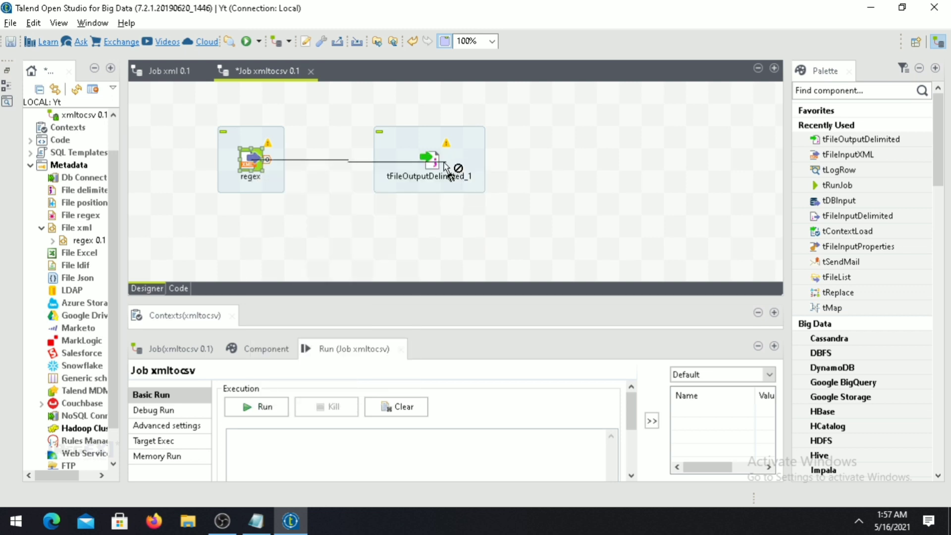
pyautogui.click(433, 162)
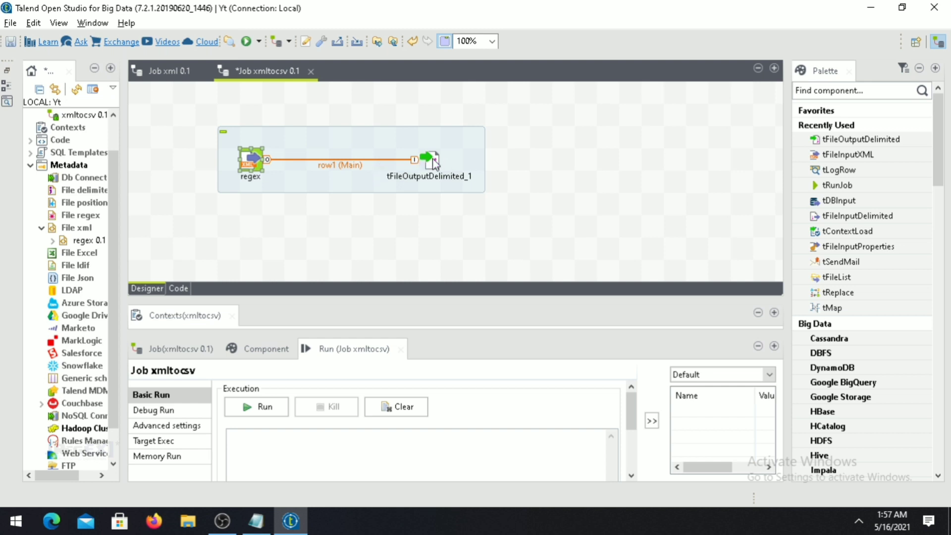
# - Set the output file name of tFileOutputDelimited_1 to xmltocsv.csv directly in the Desktop folder, and run the job
pyautogui.doubleClick(433, 158)
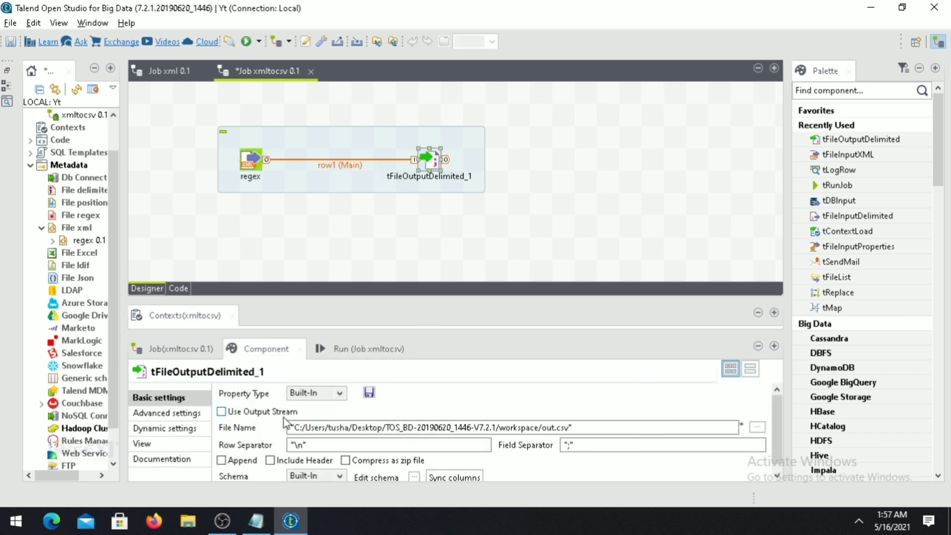
pyautogui.click(542, 427)
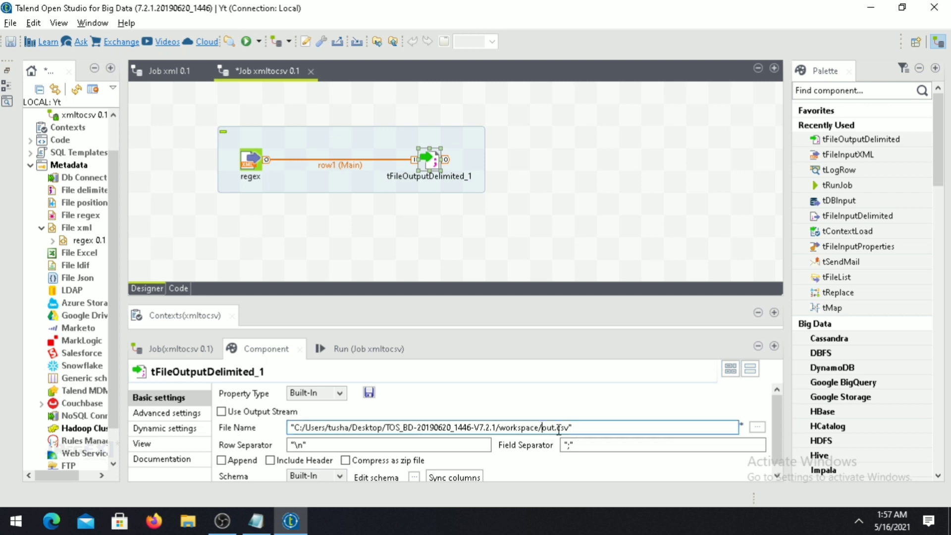
pyautogui.press('BackSpace')
pyautogui.press('BackSpace')
pyautogui.press('BackSpace')
pyautogui.press('BackSpace')
pyautogui.press('BackSpace')
pyautogui.press('BackSpace')
pyautogui.press('BackSpace')
pyautogui.press('BackSpace')
pyautogui.press('BackSpace')
pyautogui.press('BackSpace')
pyautogui.press('BackSpace')
pyautogui.press('BackSpace')
pyautogui.press('BackSpace')
pyautogui.press('BackSpace')
pyautogui.press('BackSpace')
pyautogui.press('BackSpace')
pyautogui.press('BackSpace')
pyautogui.press('BackSpace')
pyautogui.press('BackSpace')
pyautogui.press('BackSpace')
pyautogui.press('BackSpace')
pyautogui.press('BackSpace')
pyautogui.press('BackSpace')
pyautogui.press('BackSpace')
pyautogui.press('BackSpace')
pyautogui.press('BackSpace')
pyautogui.press('BackSpace')
pyautogui.press('BackSpace')
pyautogui.press('BackSpace')
pyautogui.press('BackSpace')
pyautogui.press('BackSpace')
pyautogui.press('BackSpace')
pyautogui.press('BackSpace')
pyautogui.press('BackSpace')
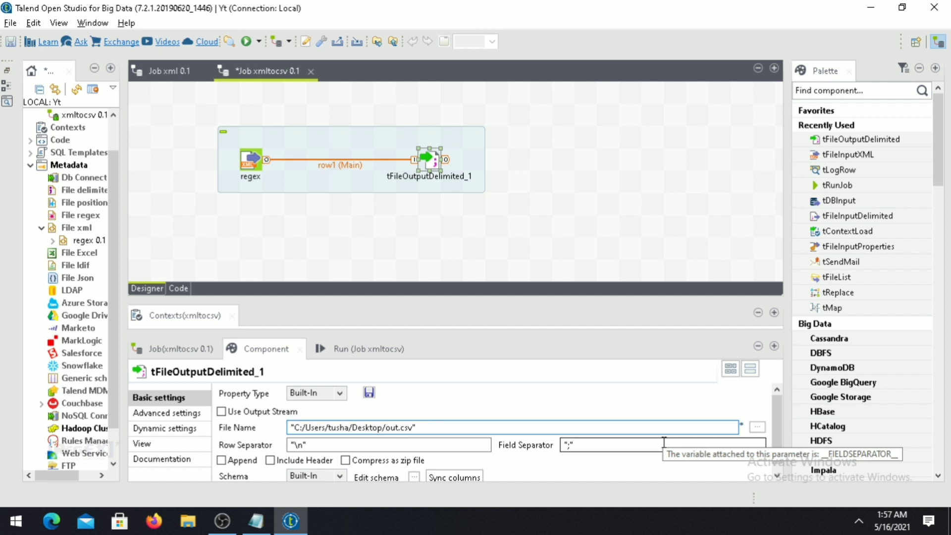
pyautogui.press('Right')
pyautogui.press('Right')
pyautogui.press('Delete')
pyautogui.press('Delete')
pyautogui.press('BackSpace')
pyautogui.press('BackSpace')
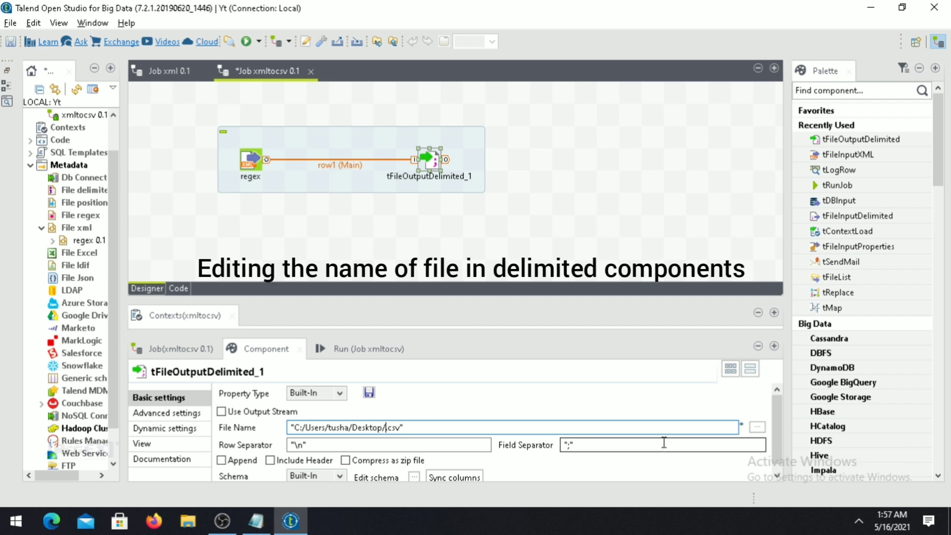
pyautogui.write('.')
pyautogui.write('xmlto')
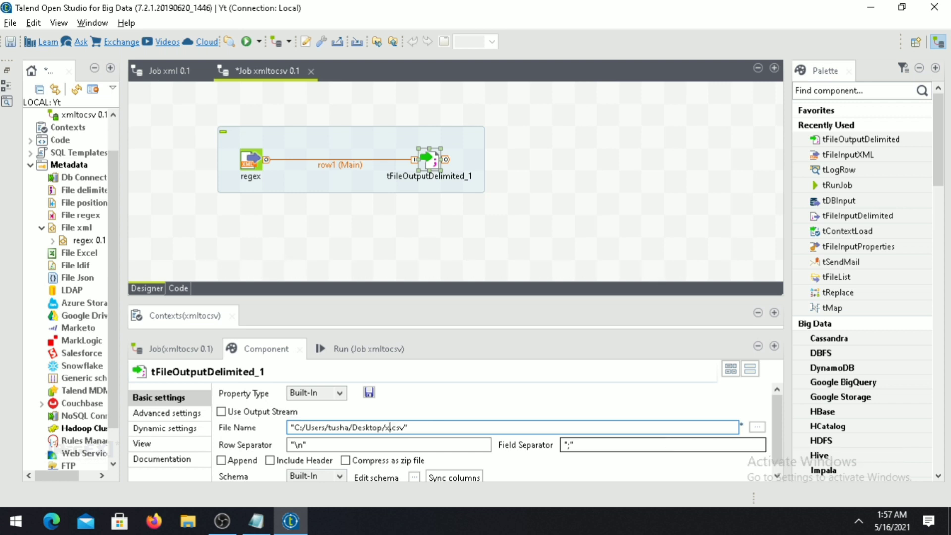
pyautogui.write('csv')
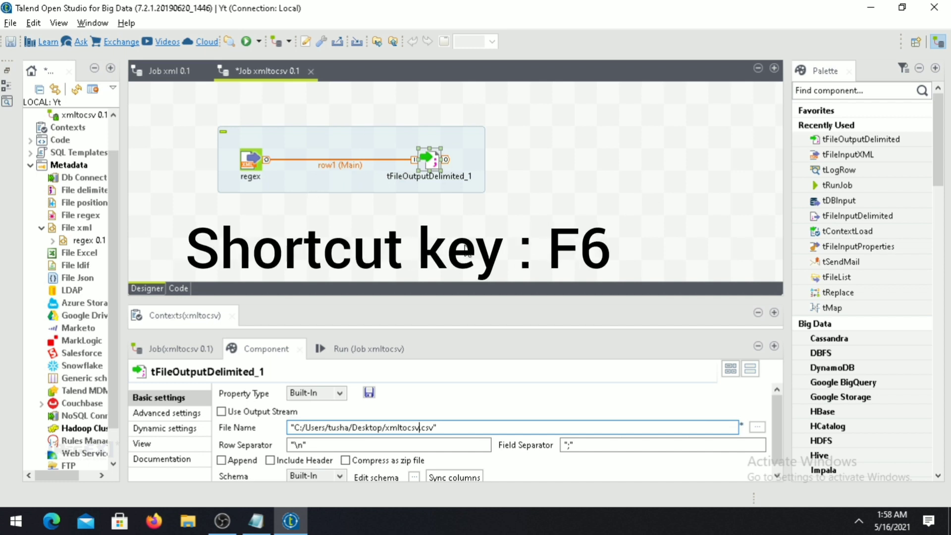
pyautogui.press('F6')
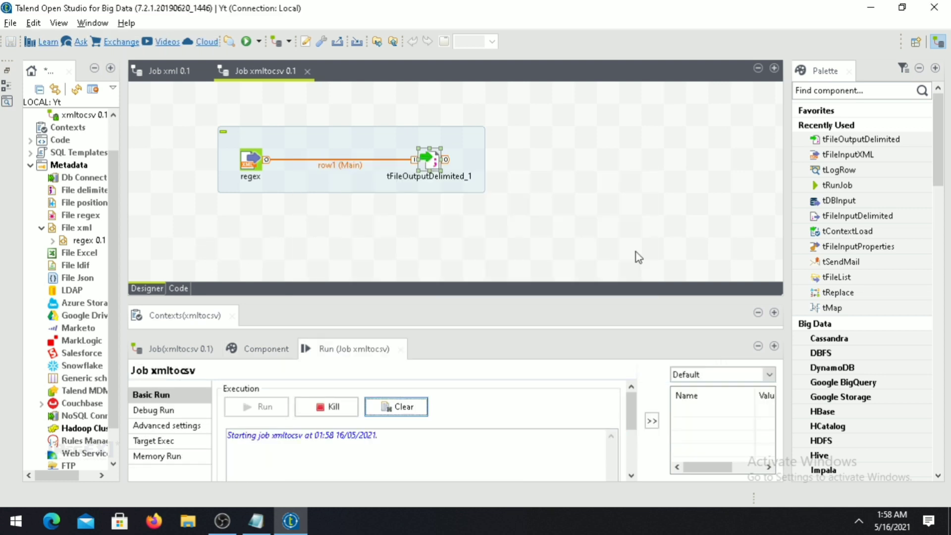
# - Open the xmltocsv file from the desktop in Excel, dismiss the activation wizard and widen column A to examine the rows
pyautogui.press('super+d')
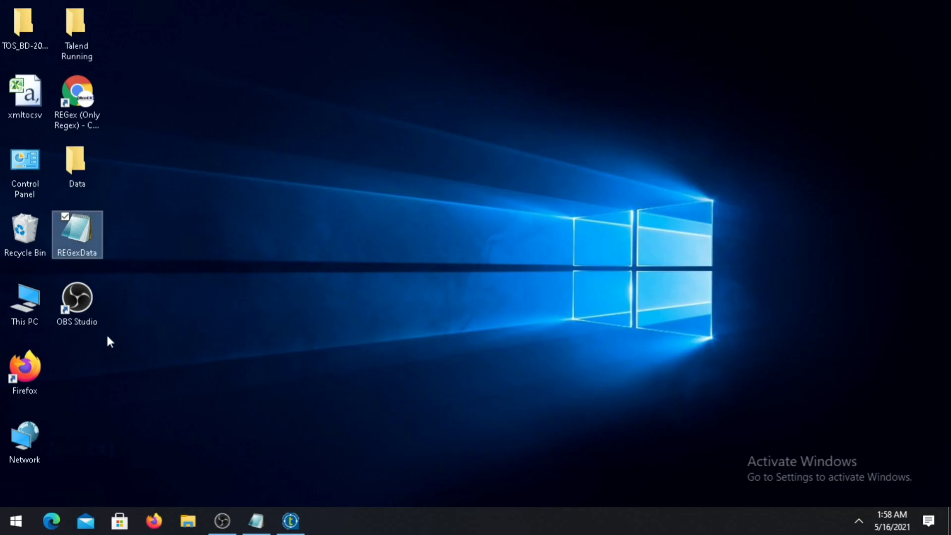
pyautogui.click(31, 88)
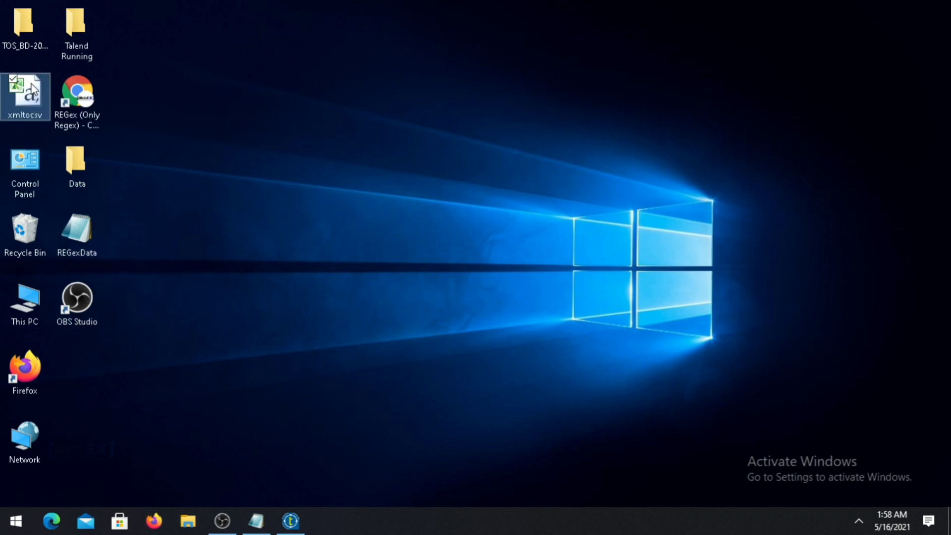
pyautogui.doubleClick(32, 89)
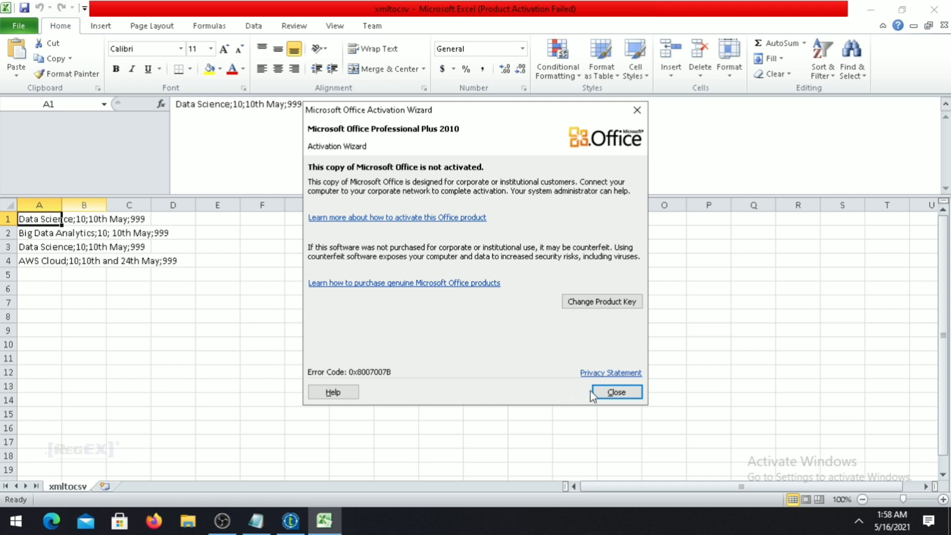
pyautogui.click(595, 392)
pyautogui.moveTo(61, 204); pyautogui.dragTo(177, 205)
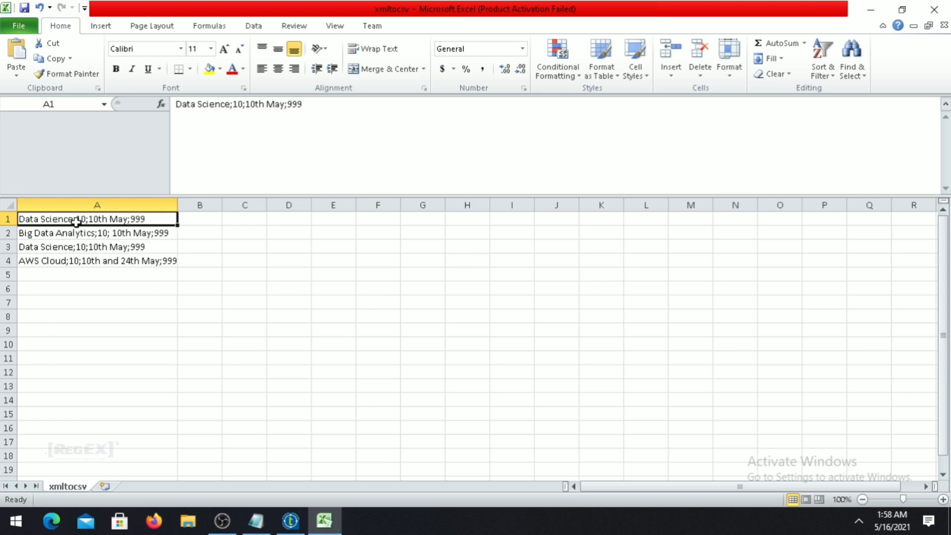
# - Switch back to Talend and open the field separator of tFileOutputDelimited_1 for editing
pyautogui.hotkey('alt', 'Tab')
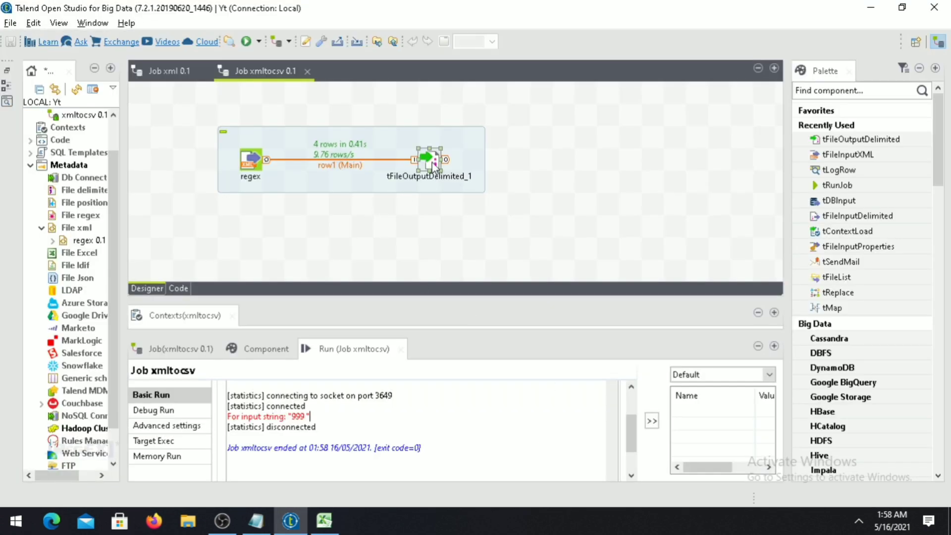
pyautogui.doubleClick(433, 166)
pyautogui.click(605, 445)
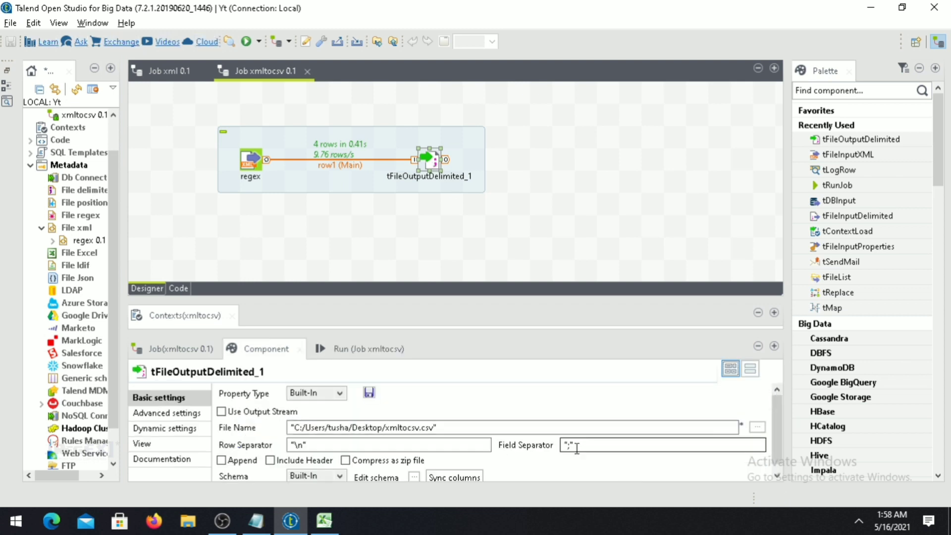